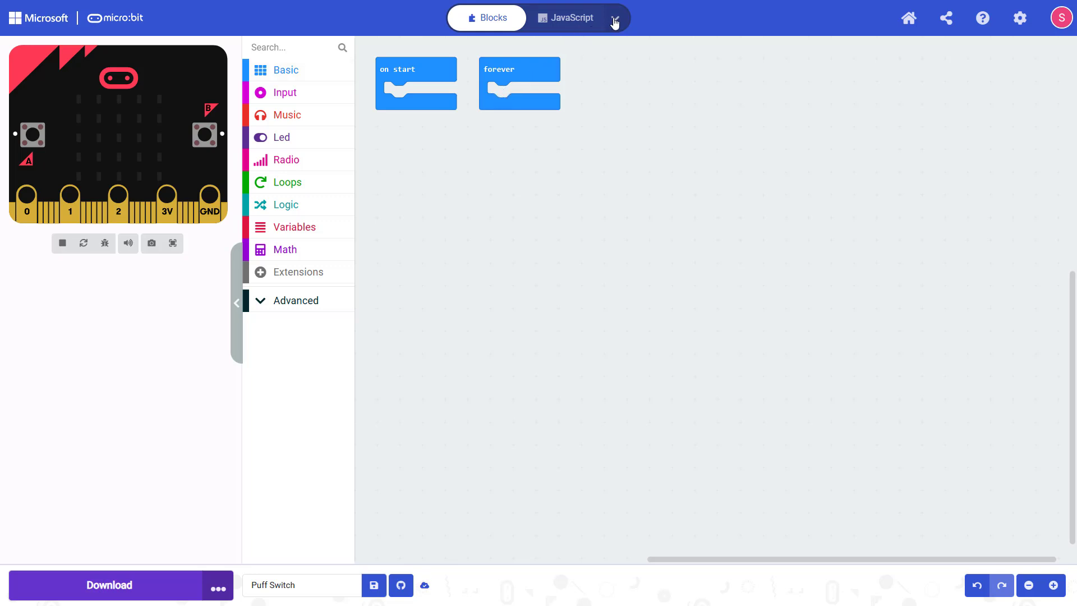
- Place 'set pull pin P0' from Pins inside on start and move the forever loop aside
click(699, 109)
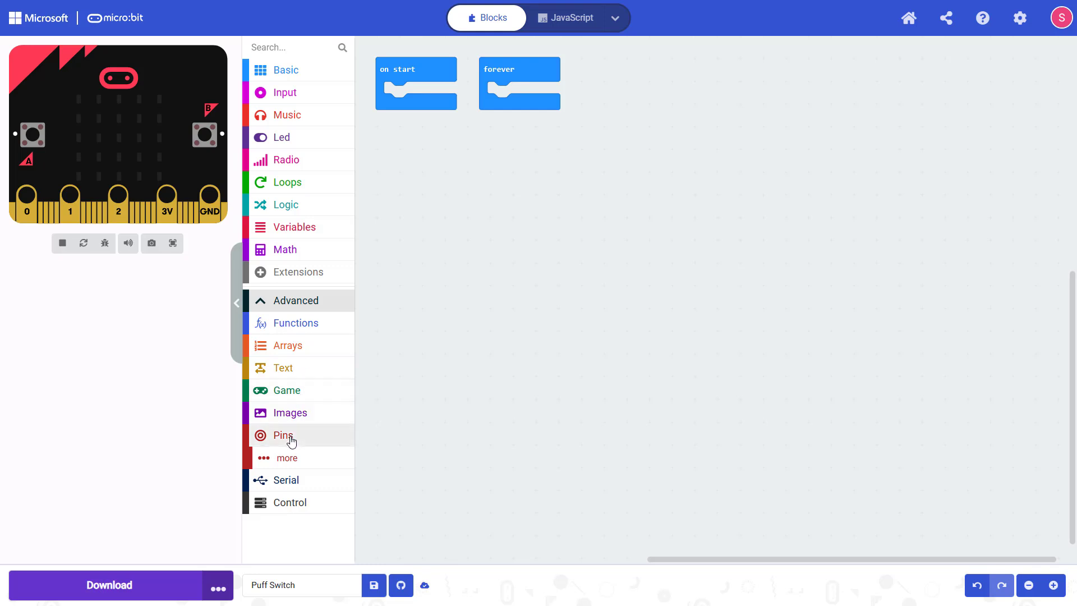
click(291, 439)
click(291, 460)
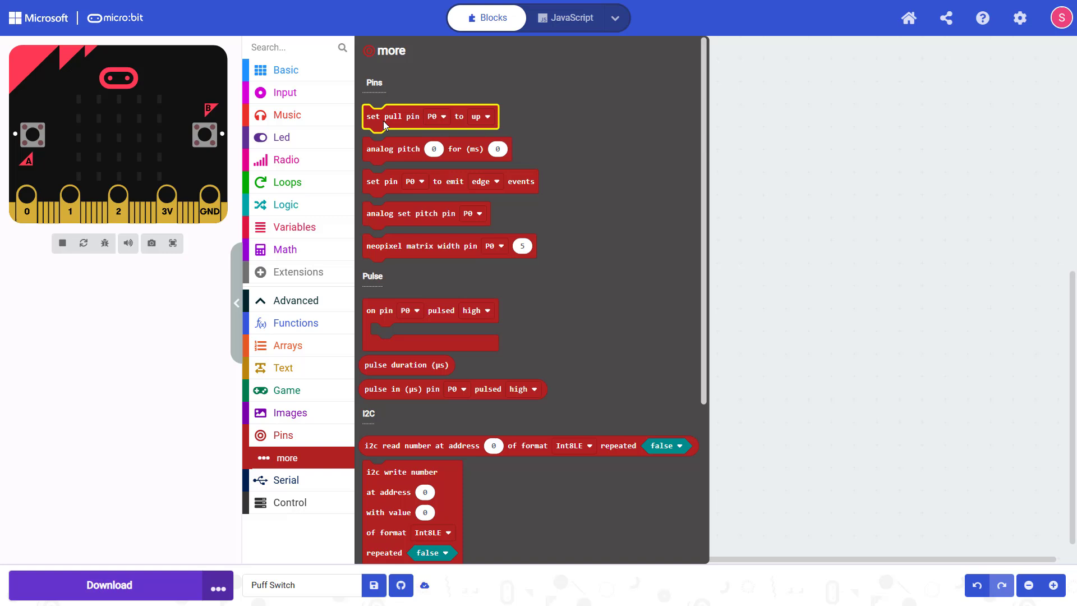
drag(383, 121, 404, 108)
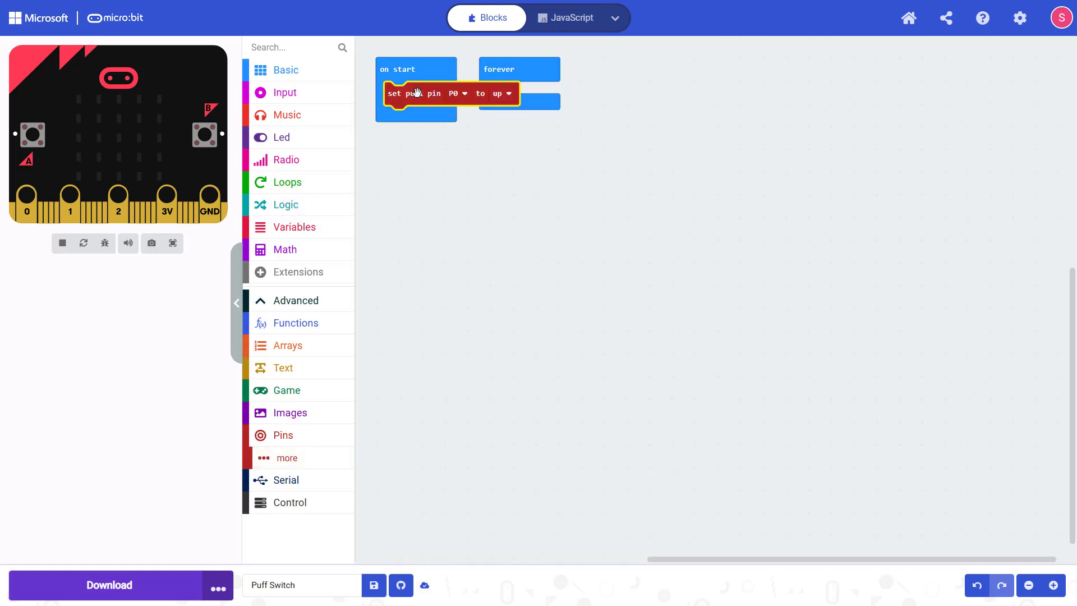
drag(548, 70, 590, 68)
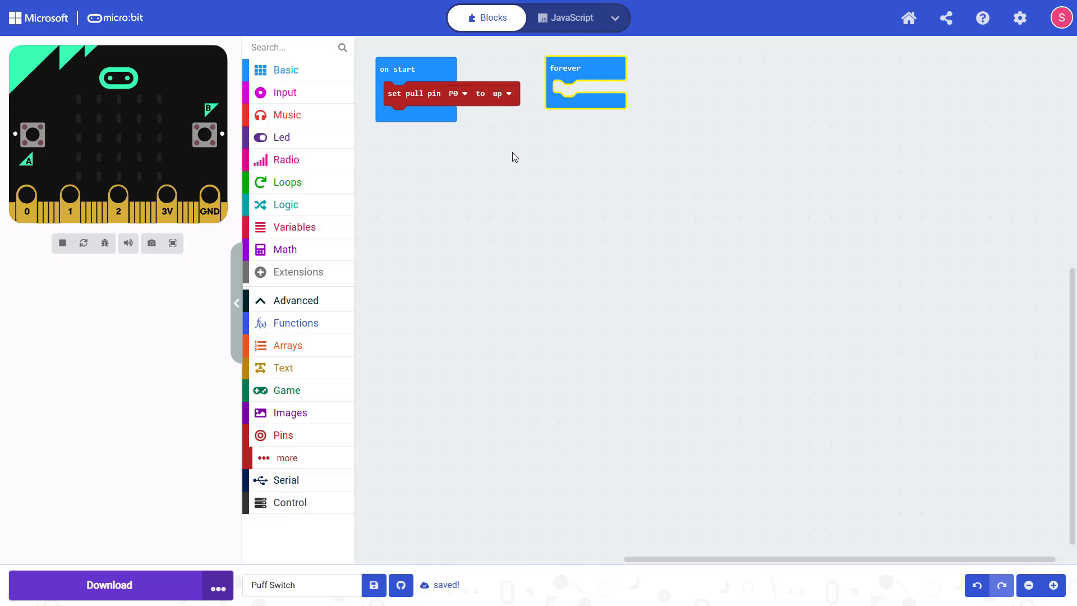
- Change the pull direction of pin P0 from up to down
click(510, 94)
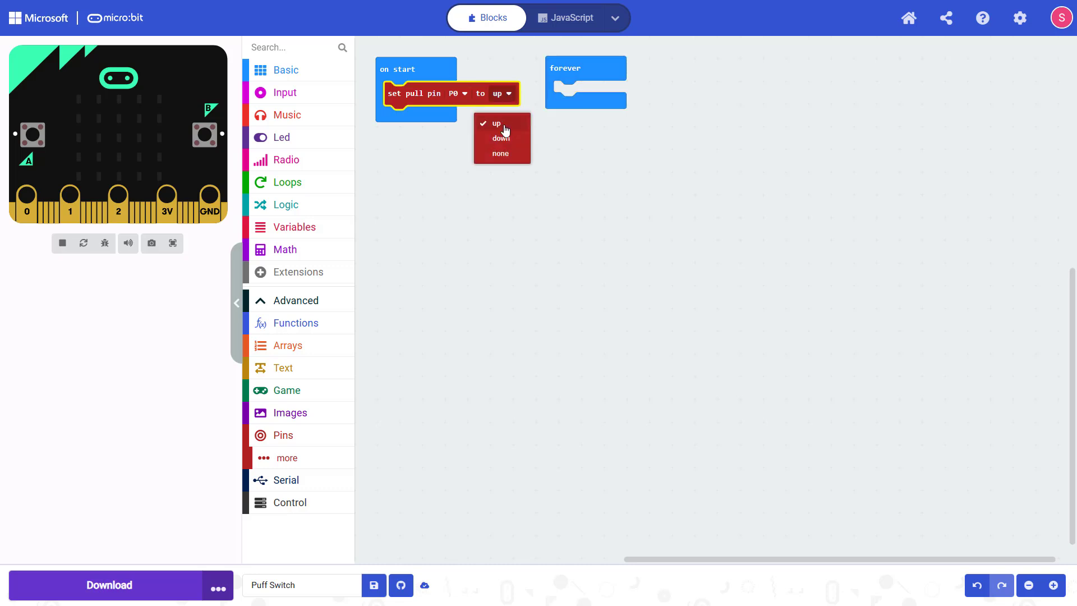
click(503, 140)
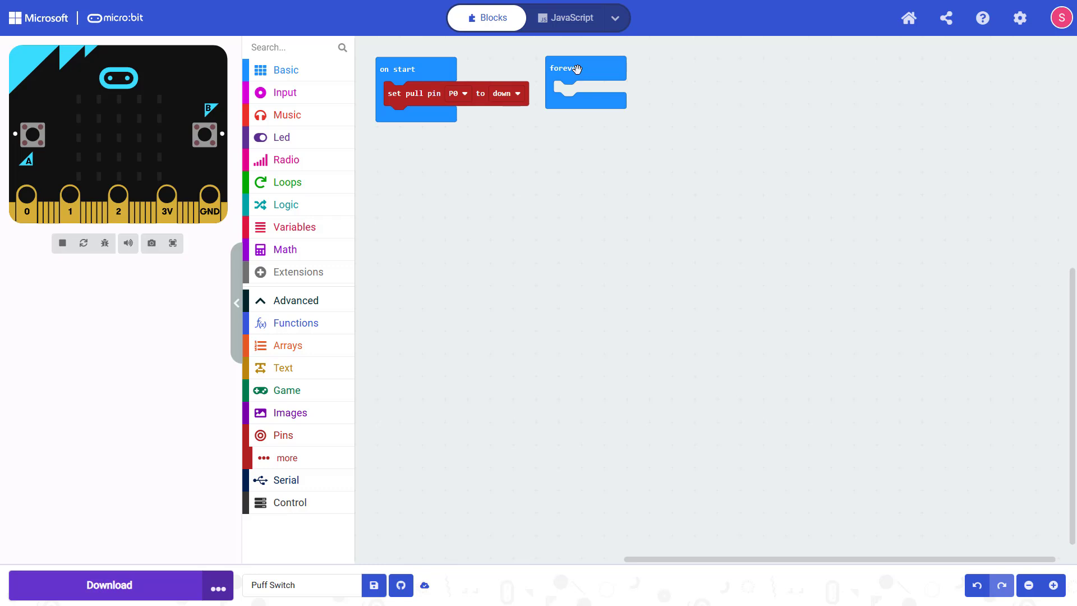
- Add an if-else inside forever with a '0 = 0' equality comparison as its condition
click(307, 204)
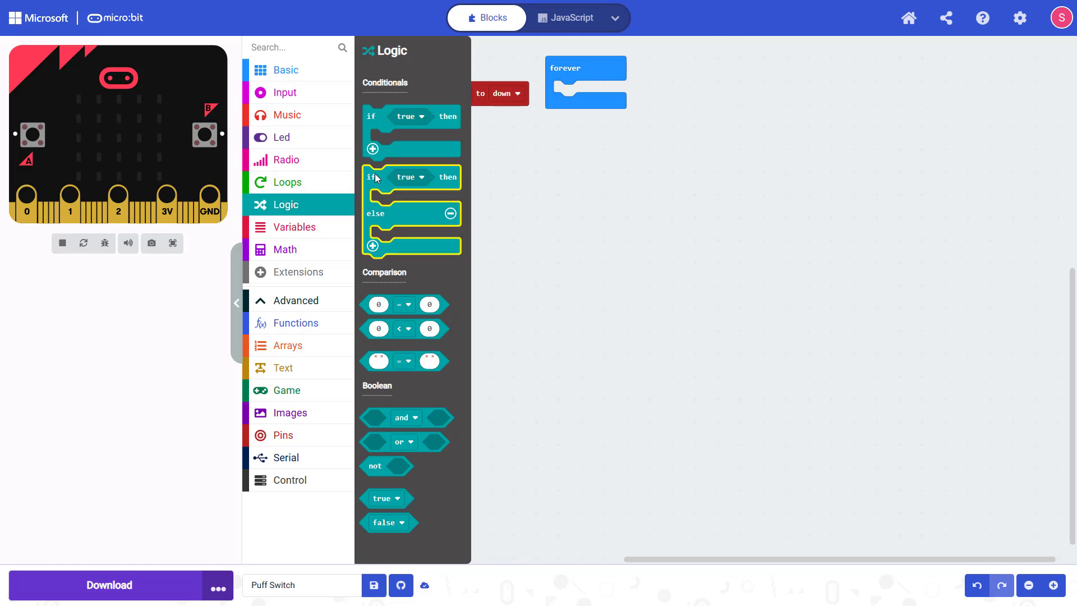
mouse_move(376, 177)
mouse_down()
mouse_move(567, 123)
mouse_move(566, 92)
mouse_up()
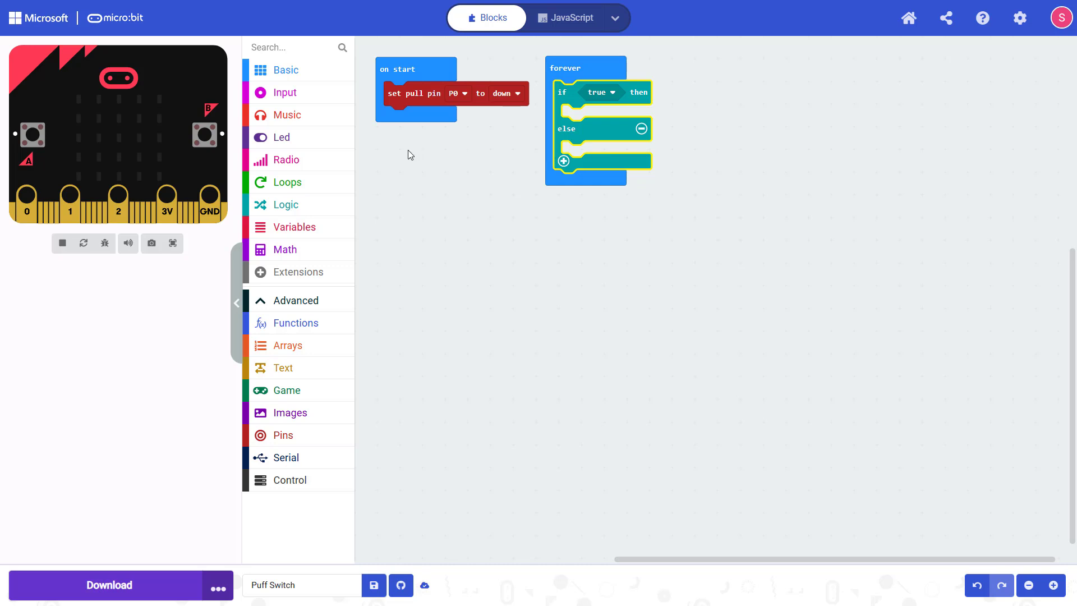
click(291, 204)
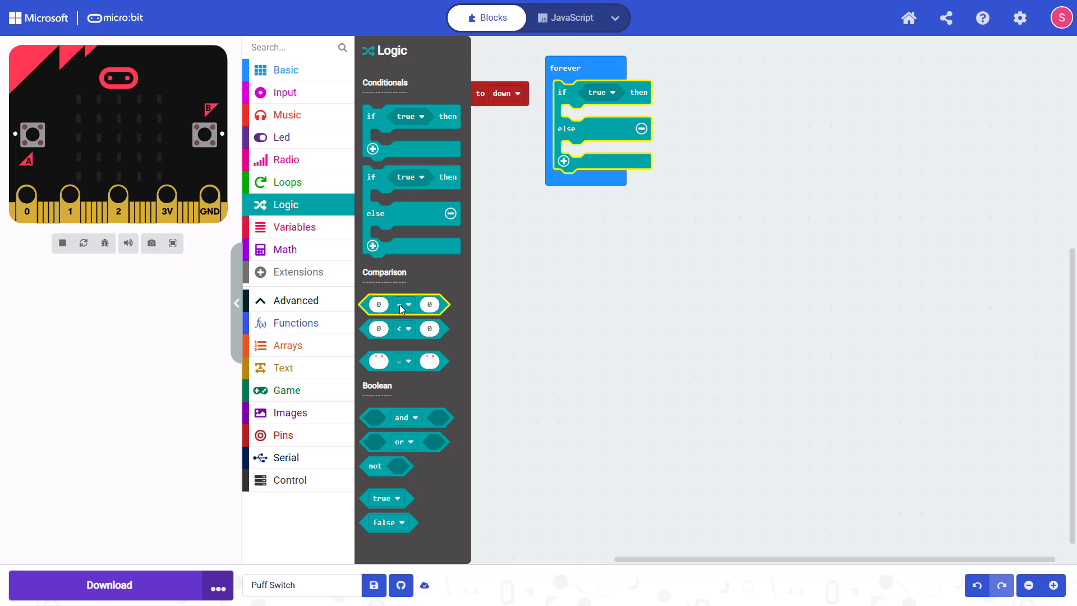
drag(371, 304, 595, 95)
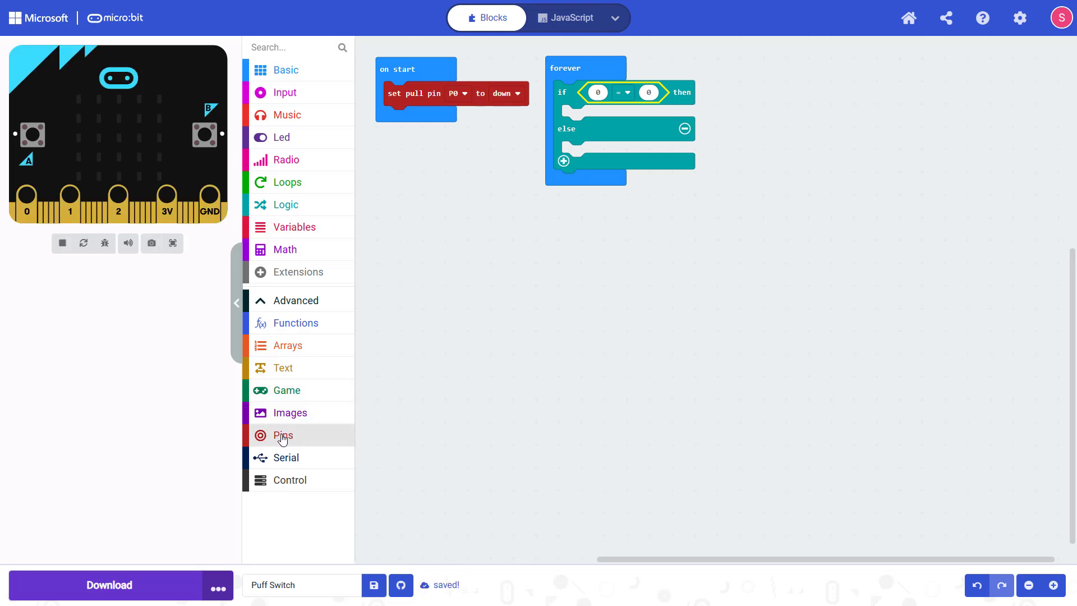
- Make the if condition compare 'digital read pin P0' to 1
click(282, 436)
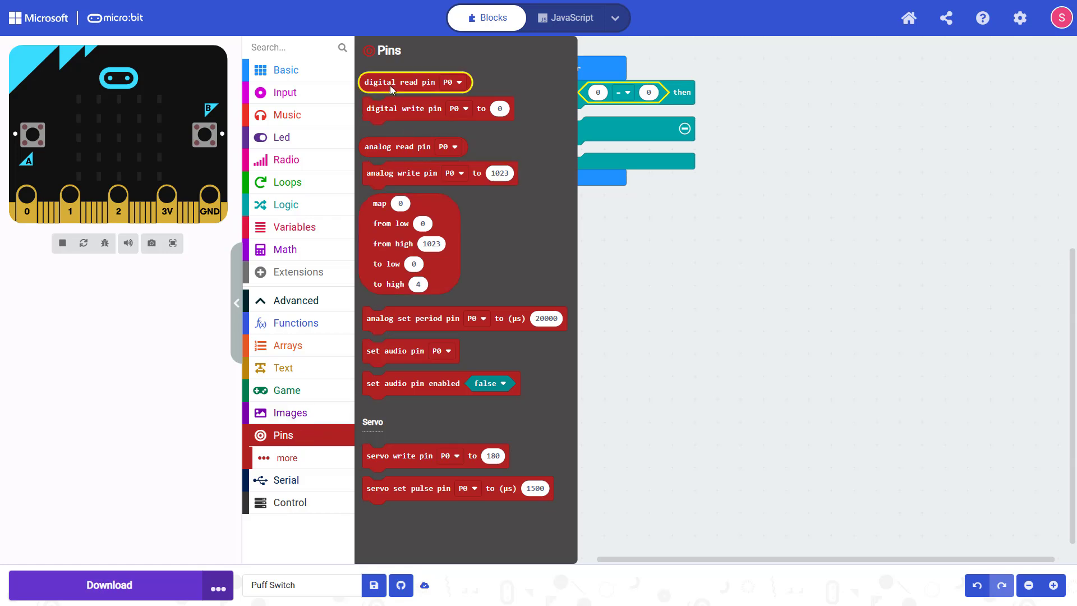
mouse_move(389, 85)
mouse_down()
mouse_move(609, 105)
mouse_move(628, 97)
mouse_up()
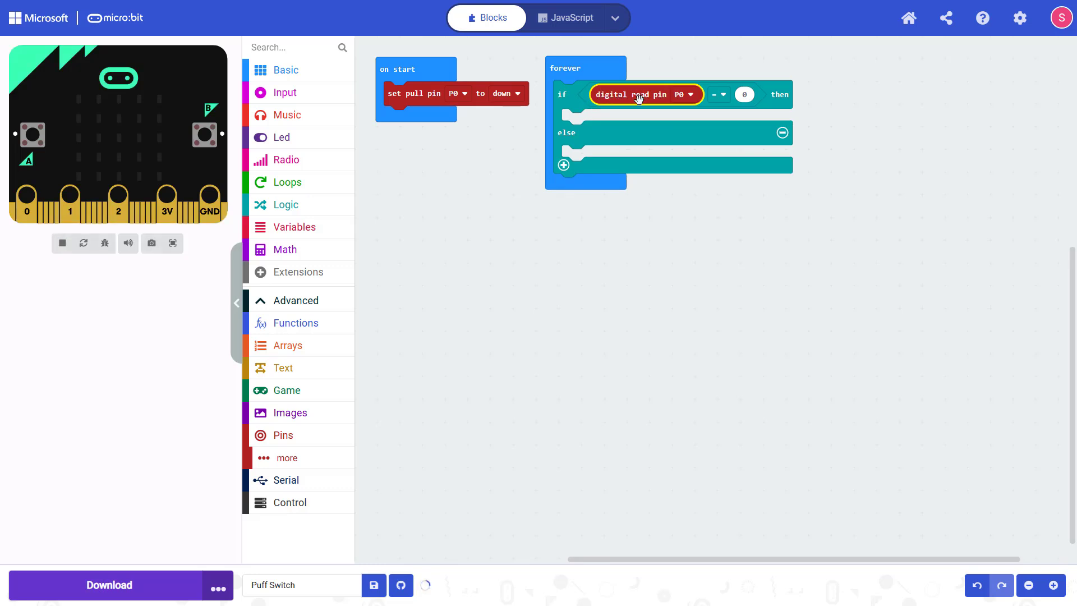
click(745, 94)
text(1)
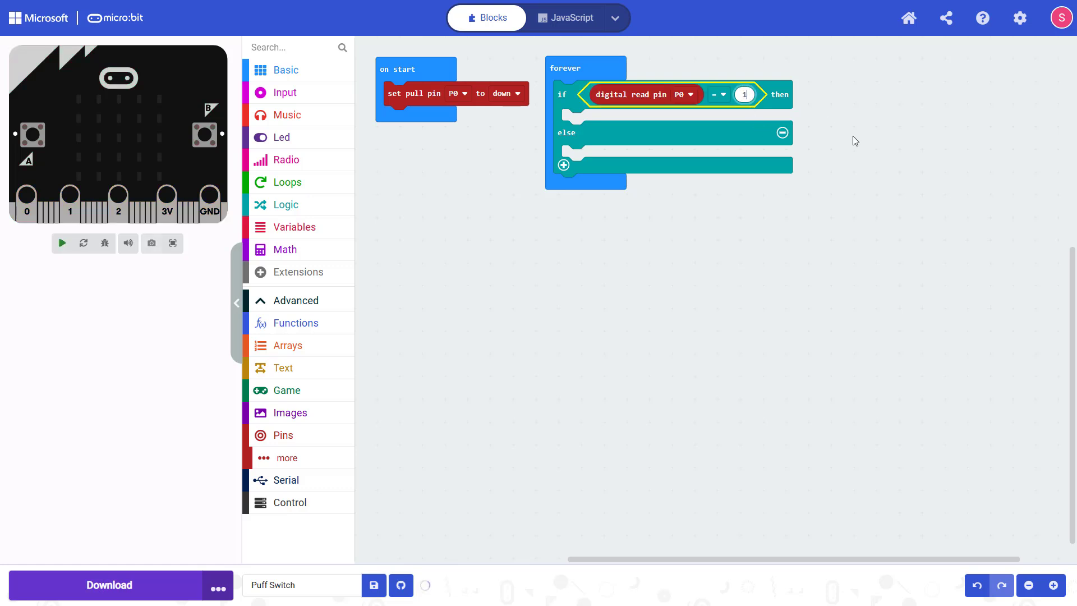
click(860, 215)
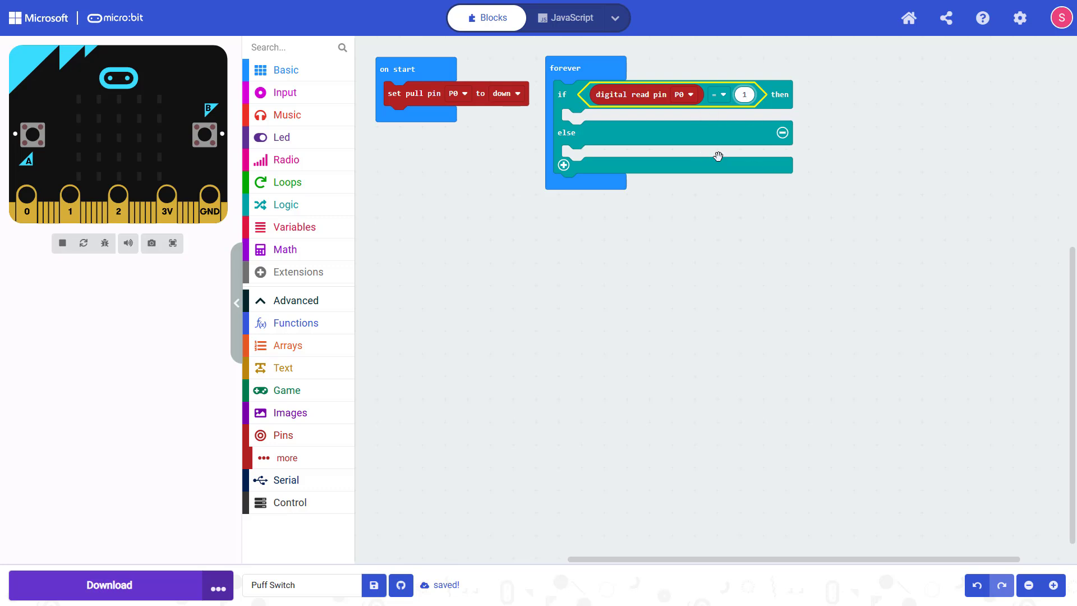
click(713, 295)
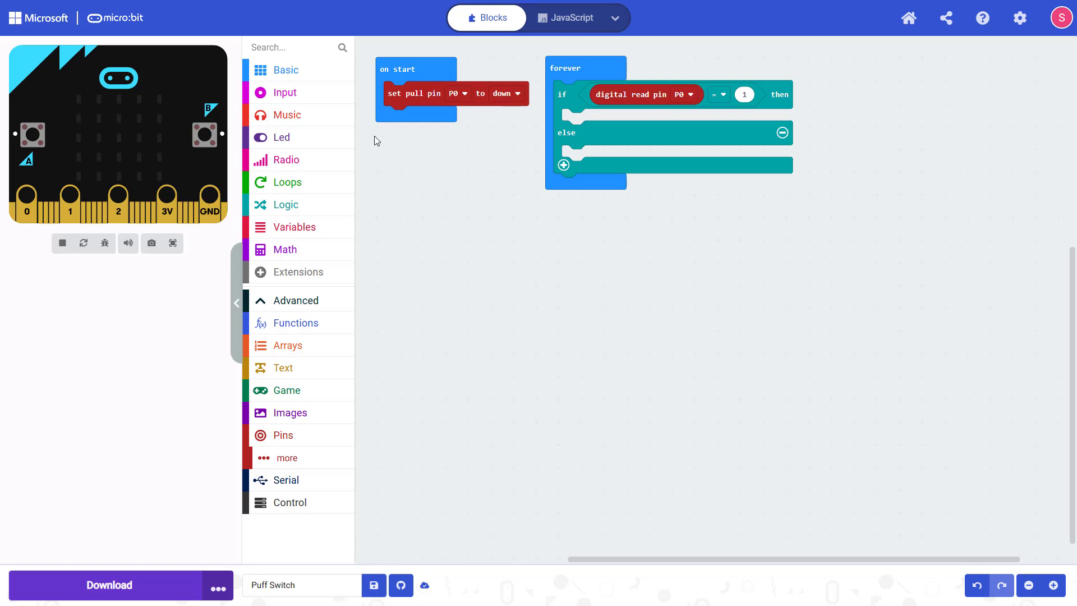
- Show the happy face icon in the then branch
click(289, 75)
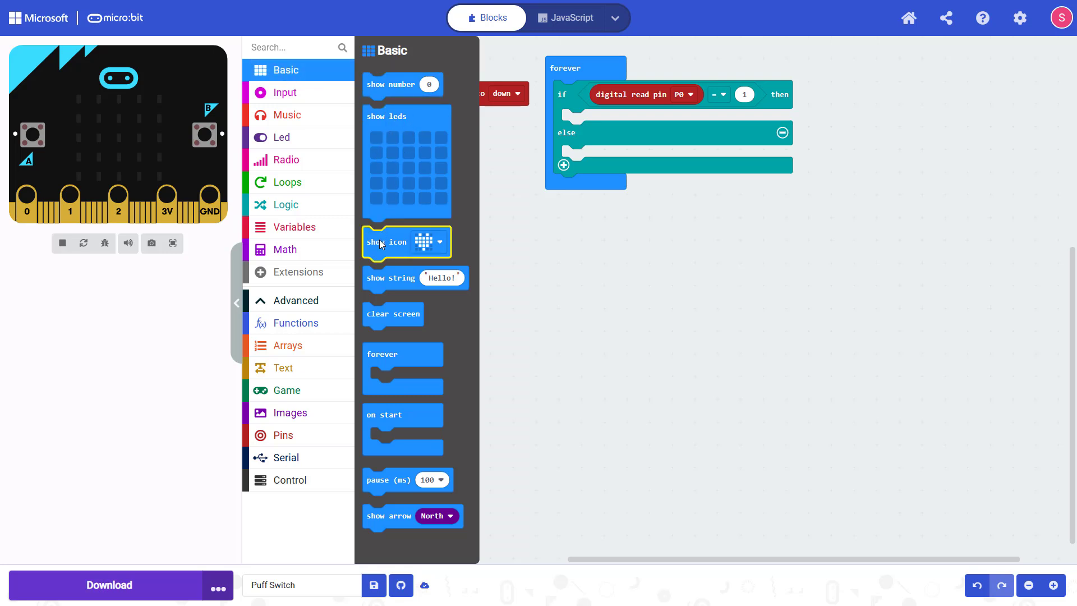
drag(380, 245, 612, 126)
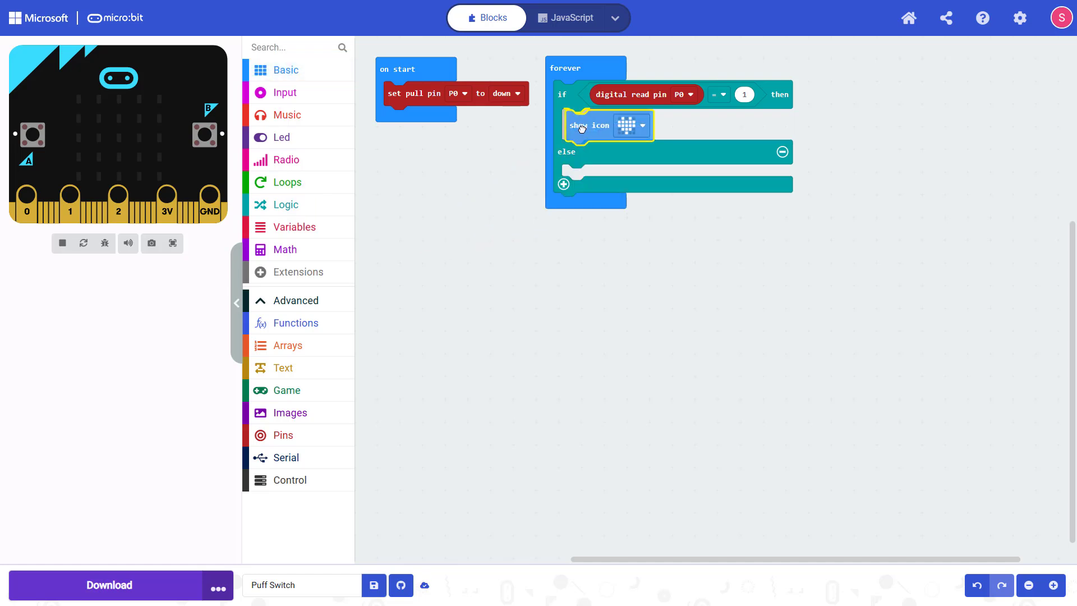
click(639, 124)
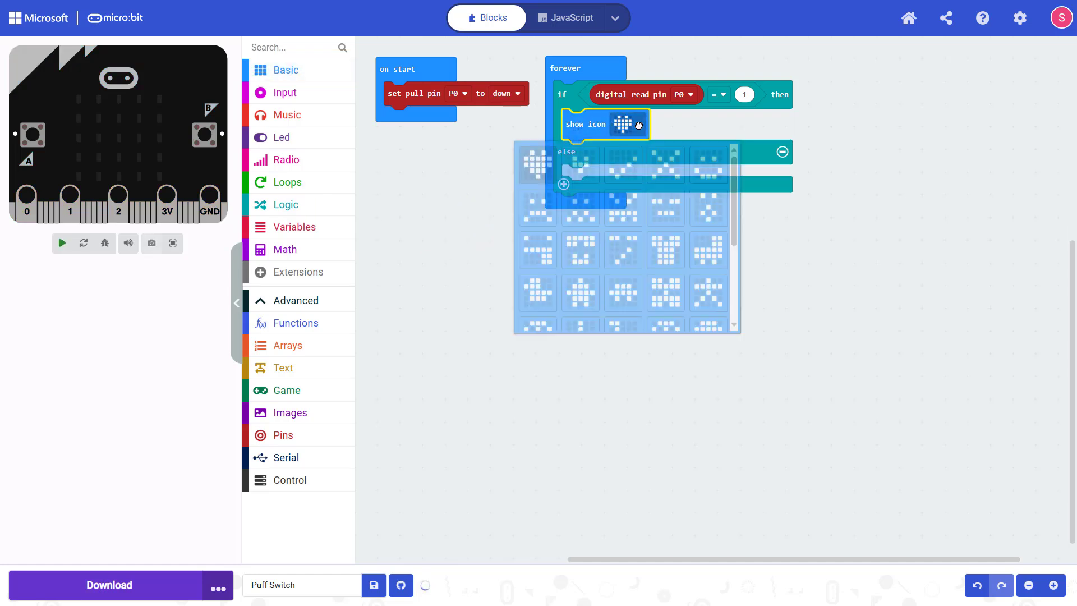
click(708, 171)
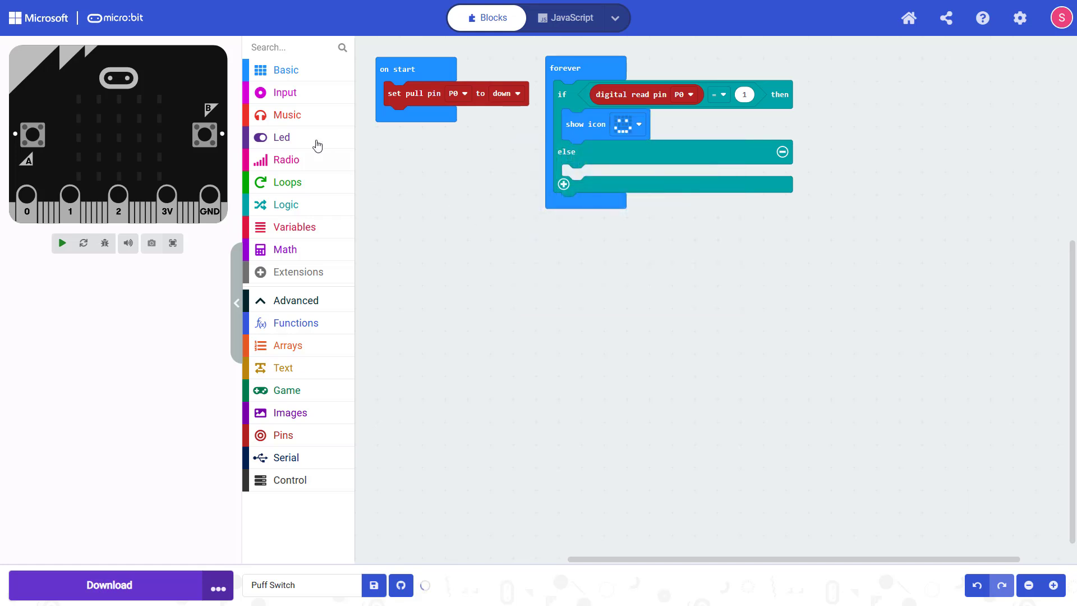
- Play a Middle C tone for 1 beat after the icon
click(288, 118)
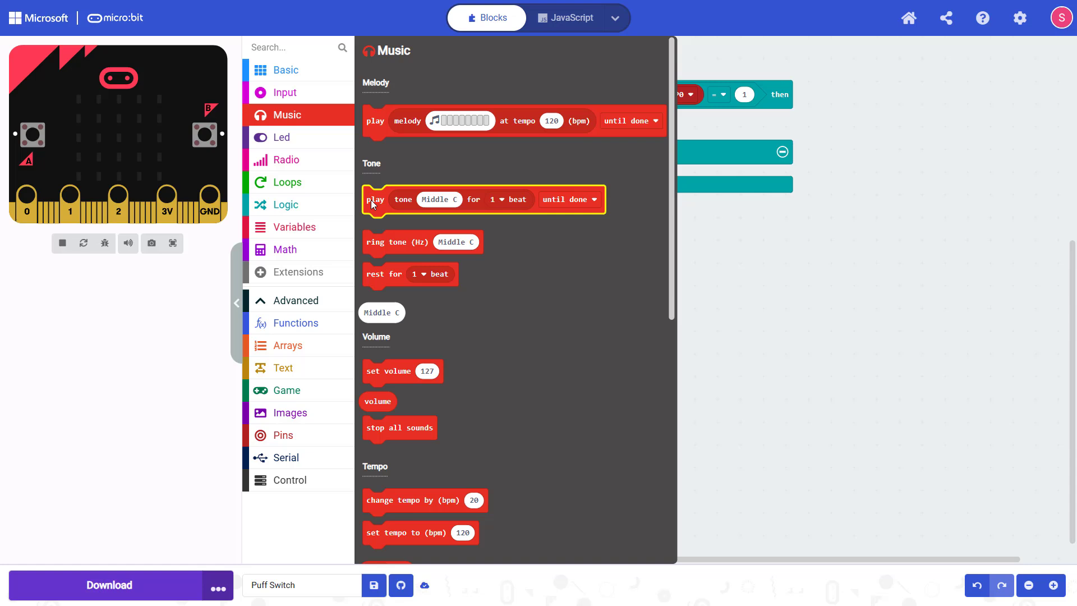
drag(371, 199, 575, 154)
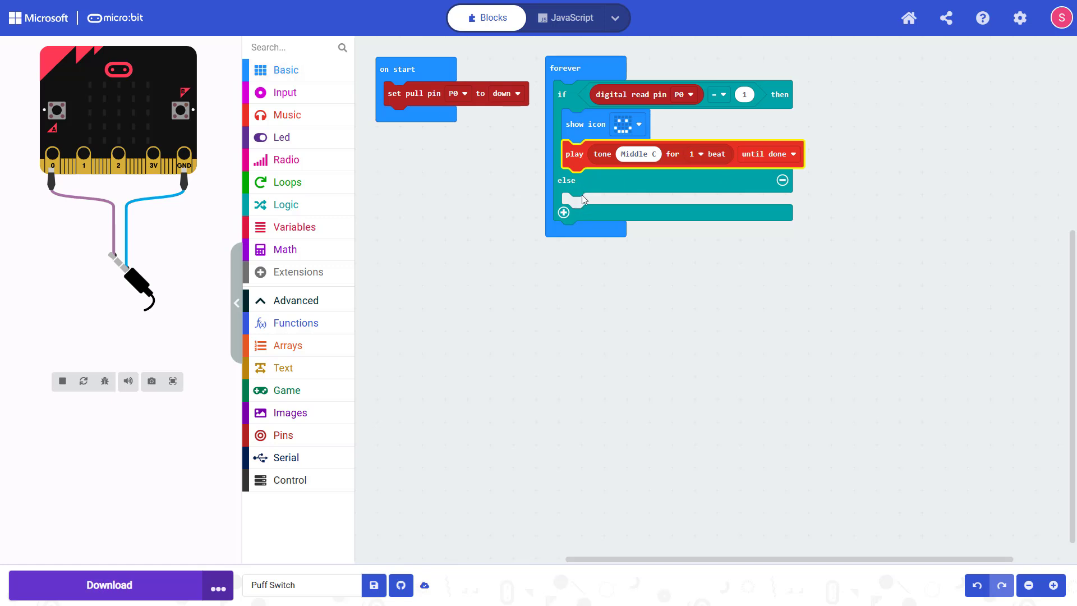
- Add 'clear screen' from Basic into the else branch
click(282, 72)
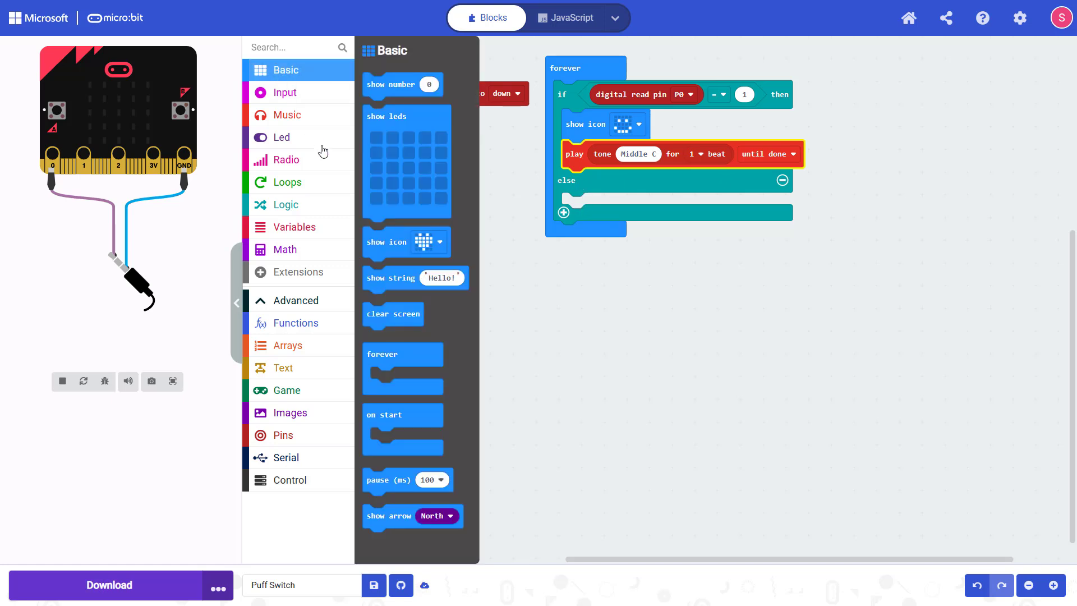
drag(394, 313, 577, 210)
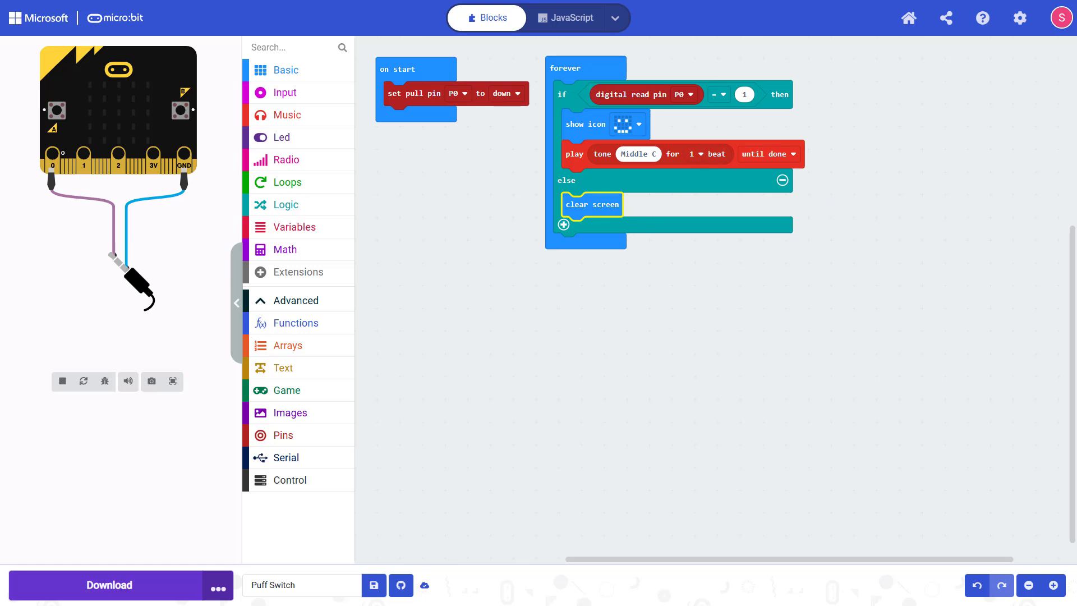
click(452, 359)
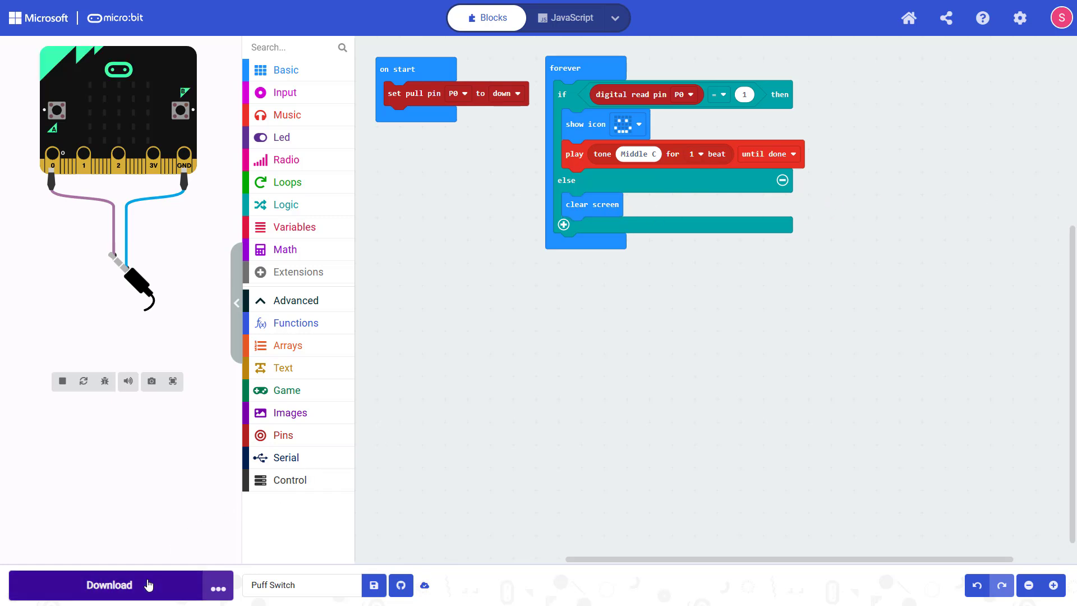